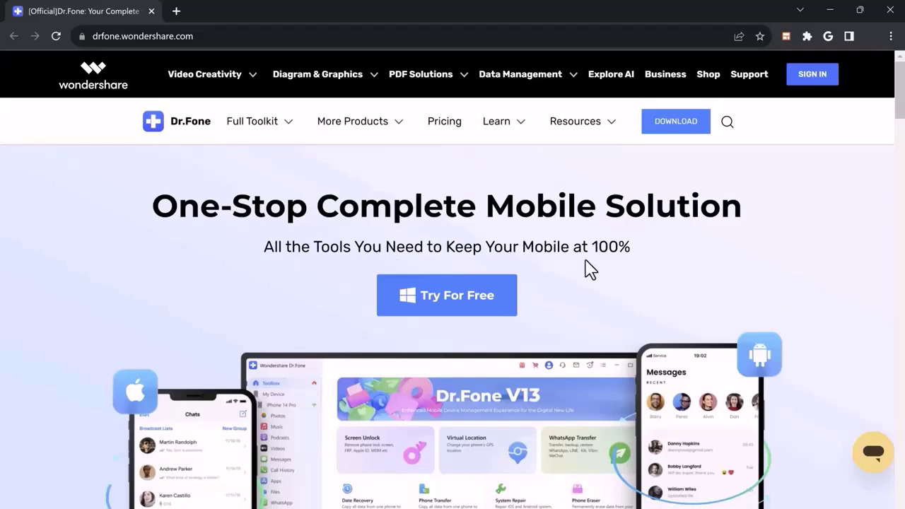
scroll(591, 269, "down", 2)
scroll(591, 269, "down", 2)
scroll(590, 269, "down", 1)
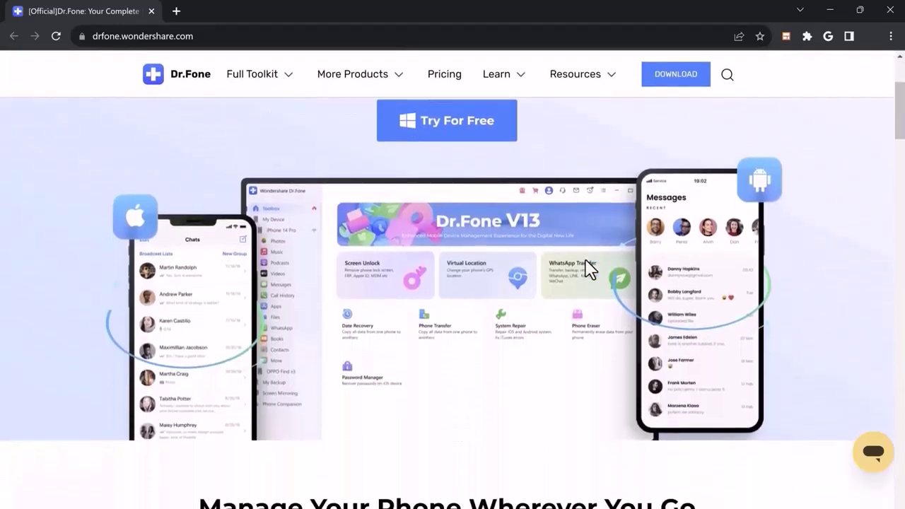
scroll(587, 268, "down", 5)
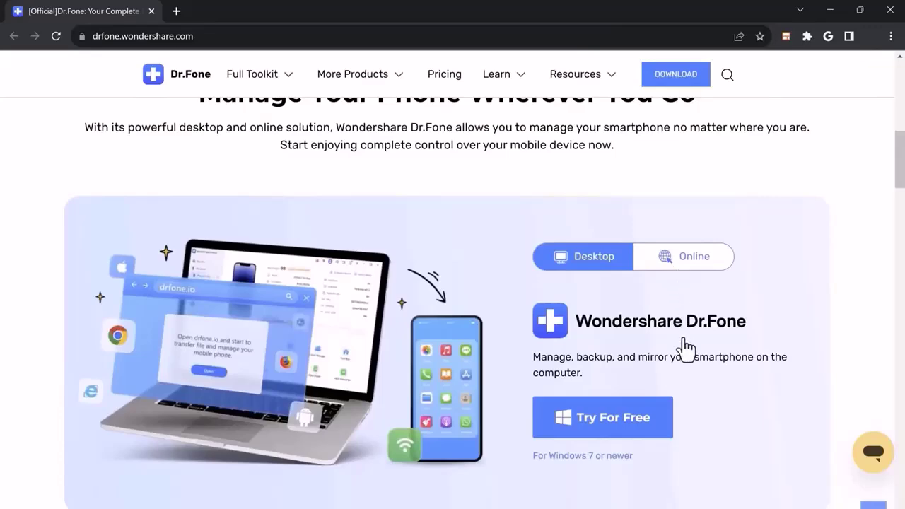
scroll(686, 346, "down", 3)
scroll(686, 346, "down", 4)
scroll(686, 347, "down", 1)
scroll(686, 346, "down", 2)
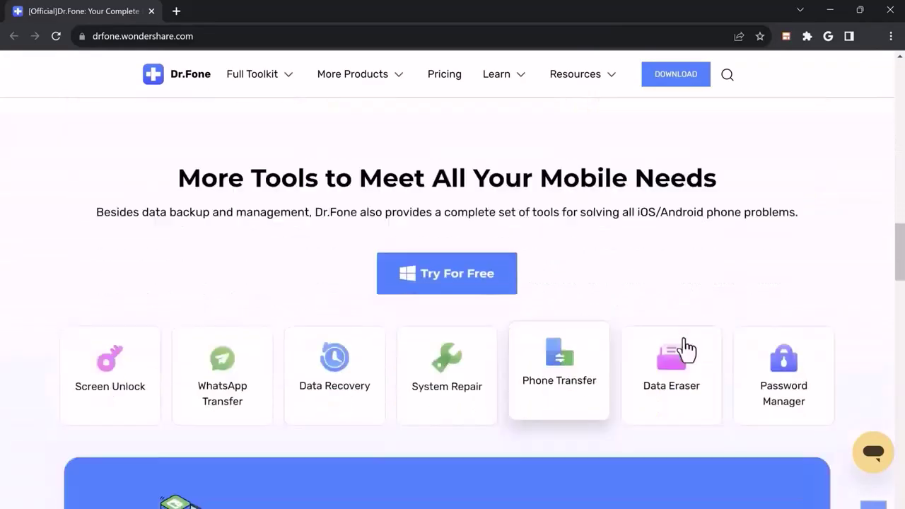
scroll(686, 348, "down", 1)
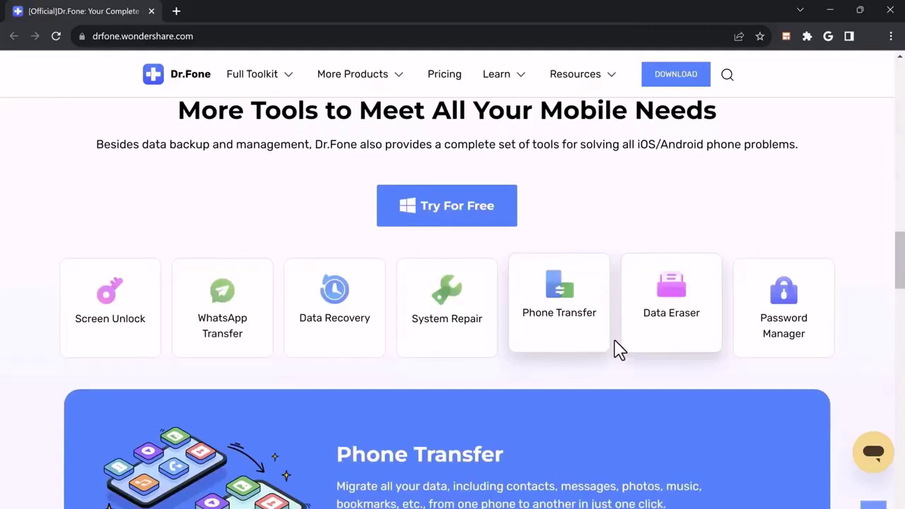
scroll(619, 348, "up", 2)
scroll(619, 348, "up", 15)
scroll(619, 348, "up", 1)
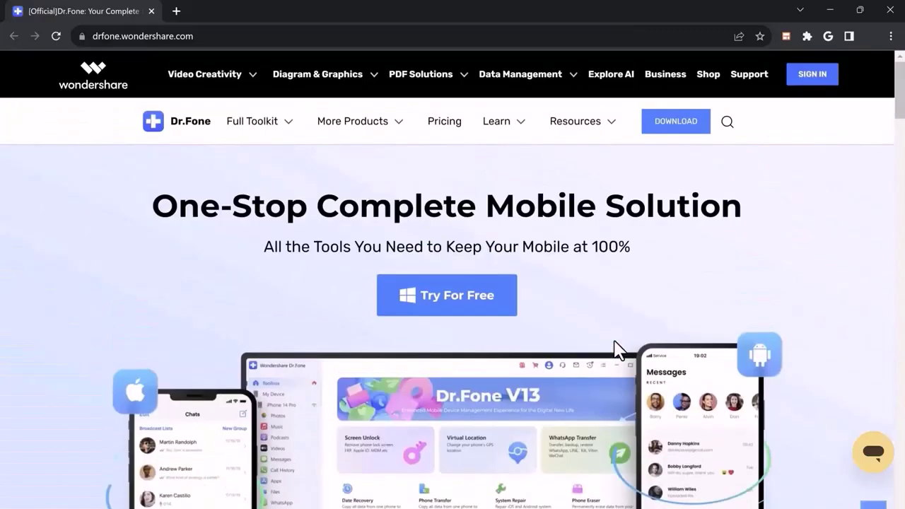
scroll(458, 295, "up", 1)
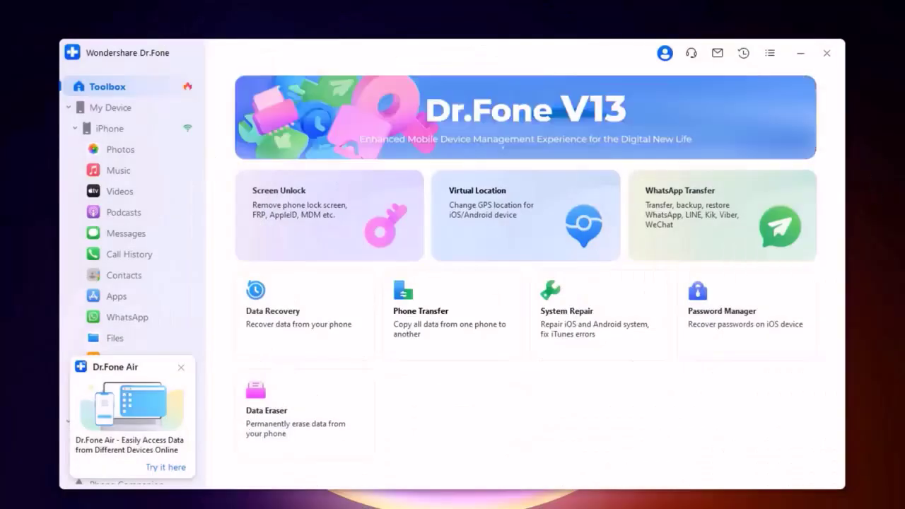
Preview the Screen Unlock, Data Recovery, Virtual Location and WhatsApp Transfer tool cards
left_click(308, 241)
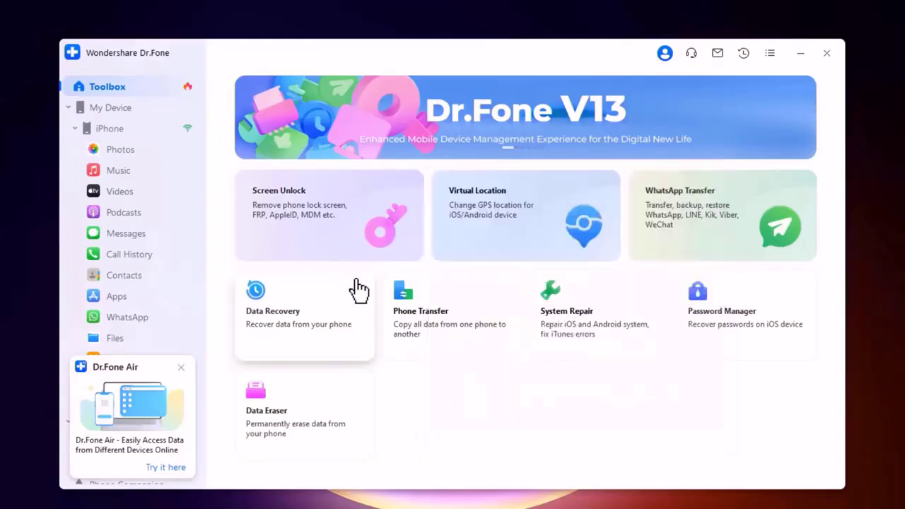
left_click(360, 290)
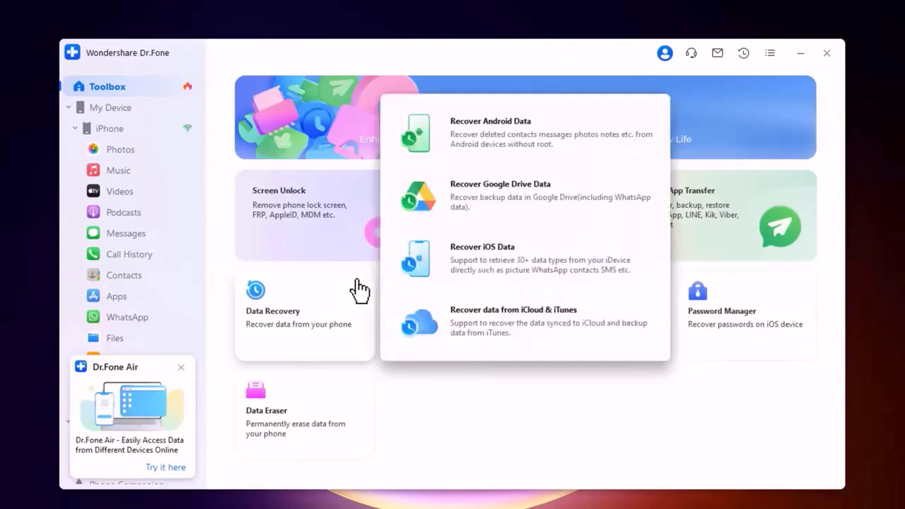
mouse_move(526, 216)
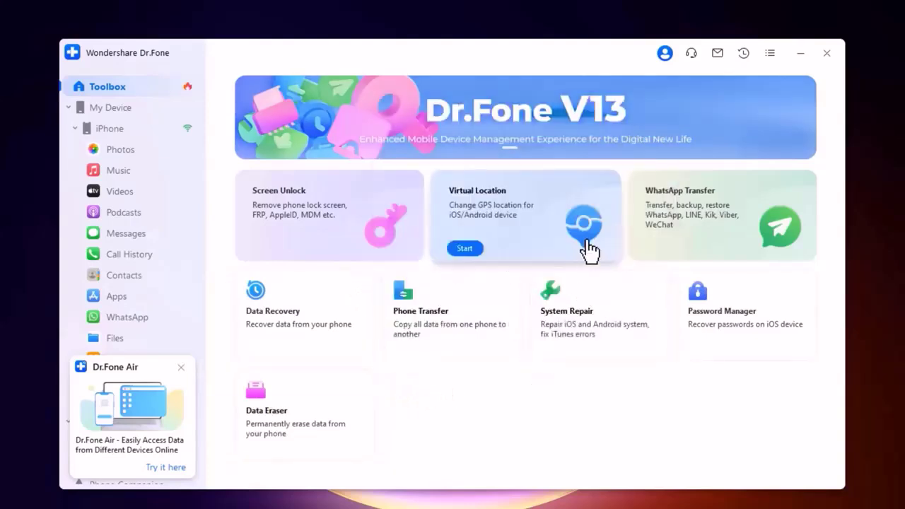
left_click(590, 249)
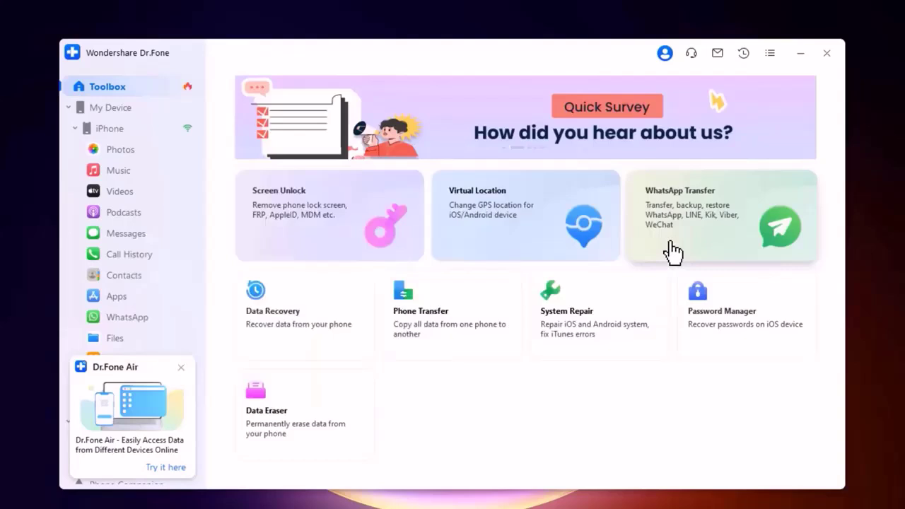
left_click(674, 252)
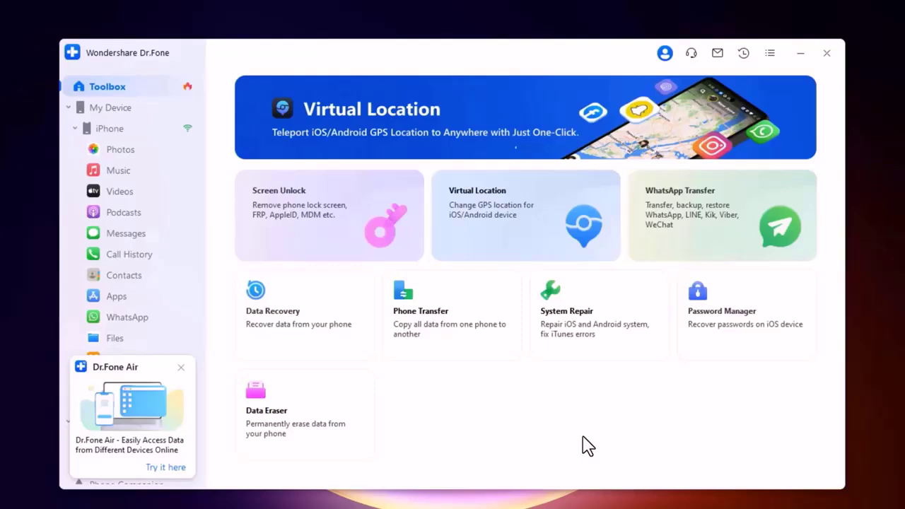
Choose Data Recovery, then Android as the device type
left_click(311, 309)
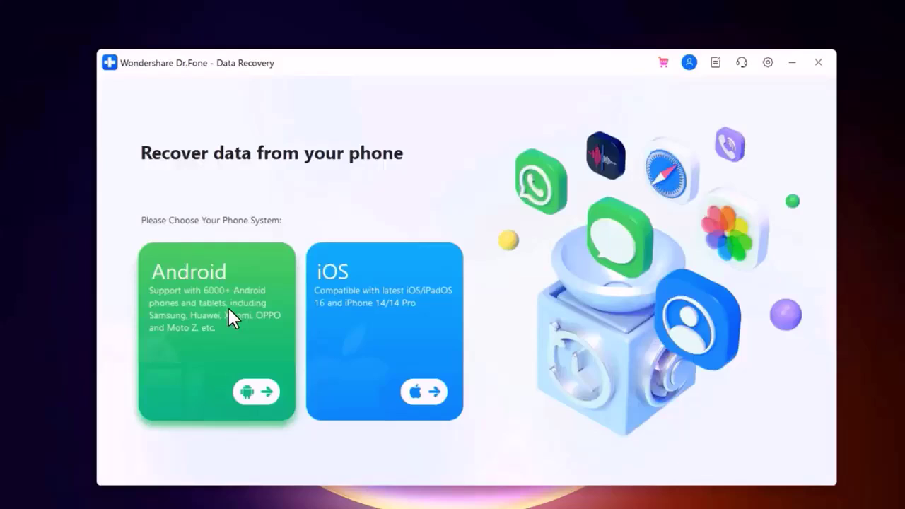
left_click(229, 364)
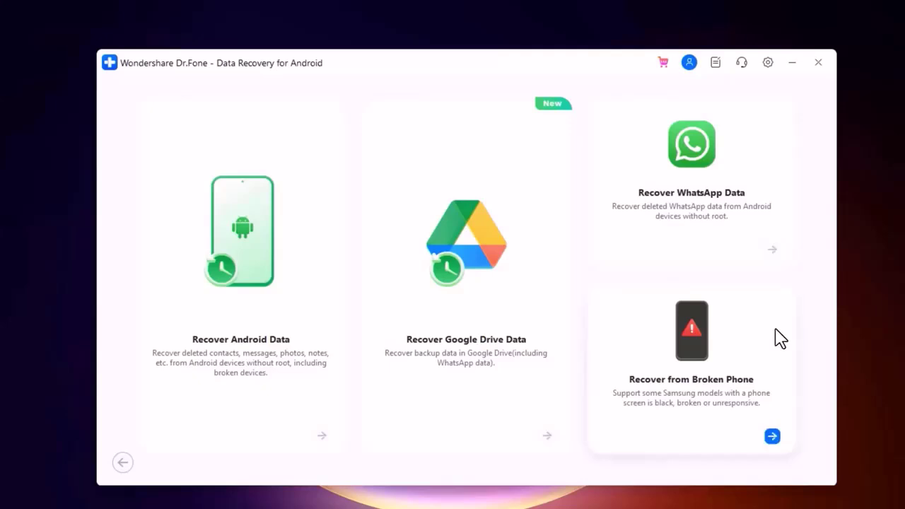
Scan the Galaxy A51 directly for all recoverable file types
left_click(259, 321)
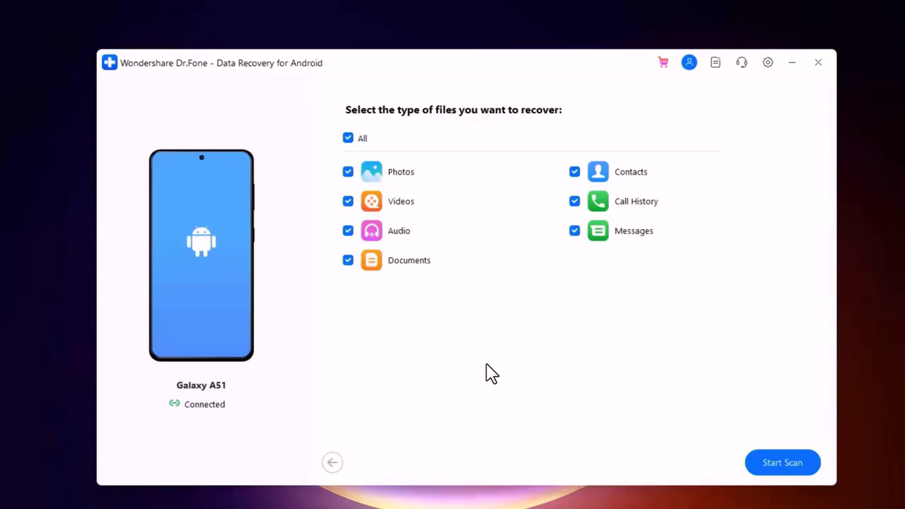
left_click(764, 467)
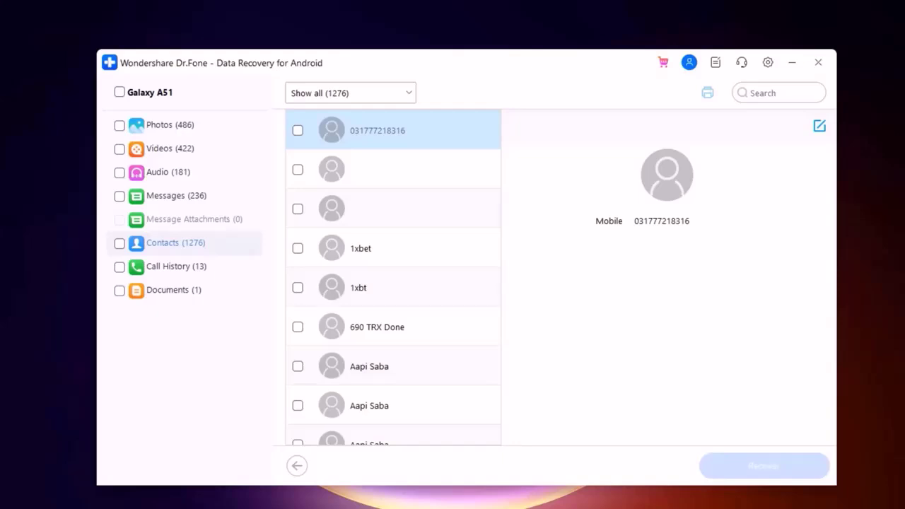
Select all found Photos and Messages and recover them to the default export folder
left_click(170, 125)
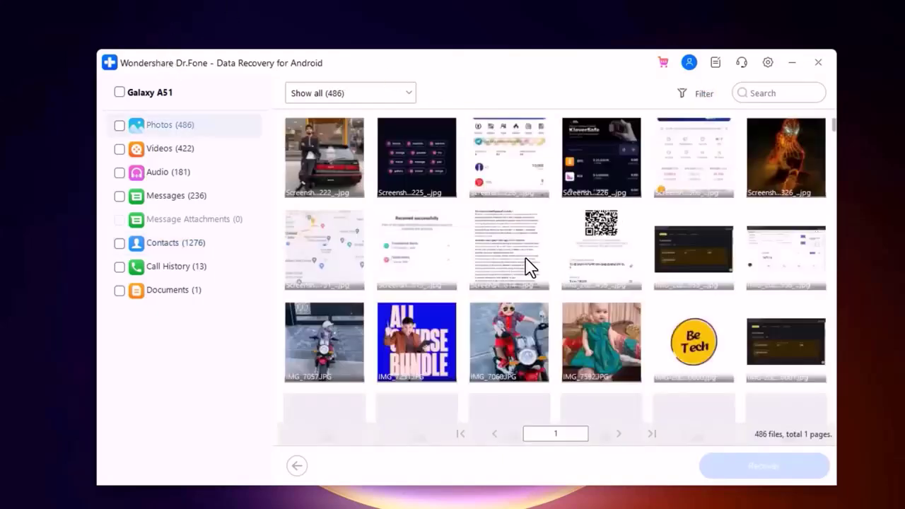
scroll(524, 262, "down", 3)
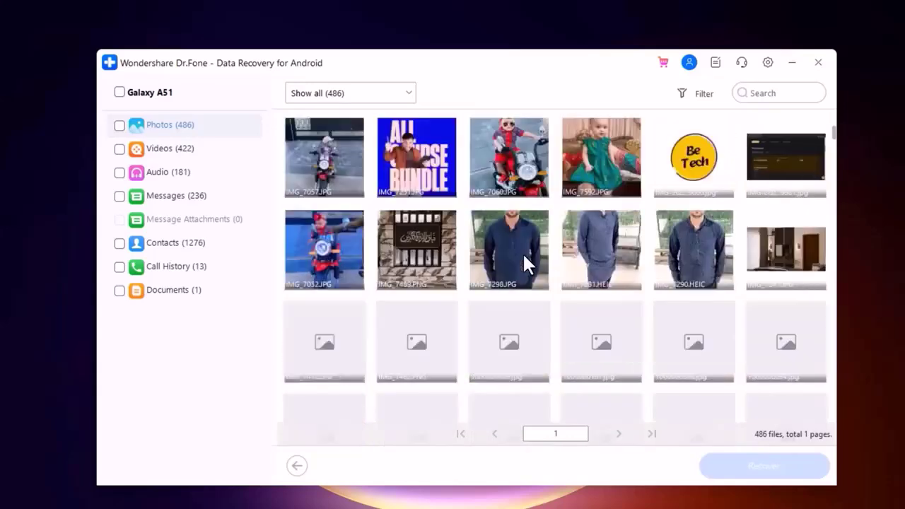
scroll(523, 263, "up", 5)
left_click(120, 126)
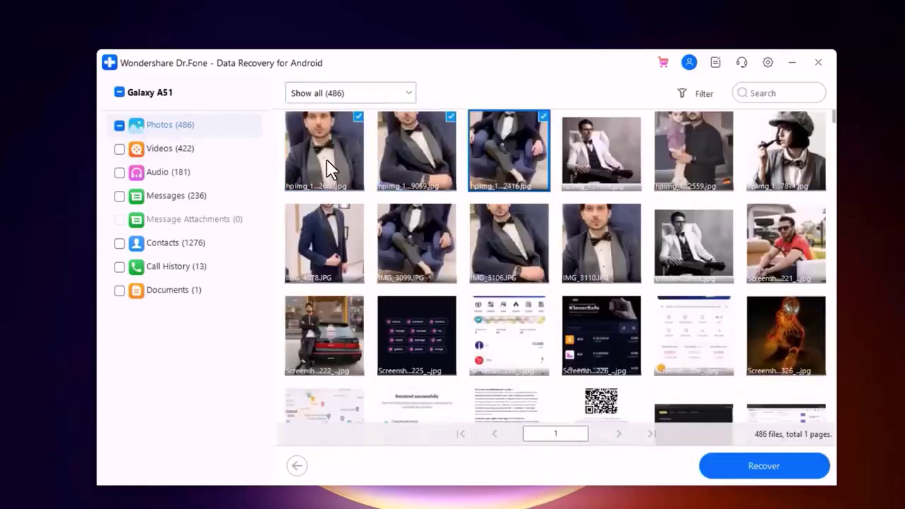
left_click(120, 126)
left_click(170, 196)
left_click(120, 195)
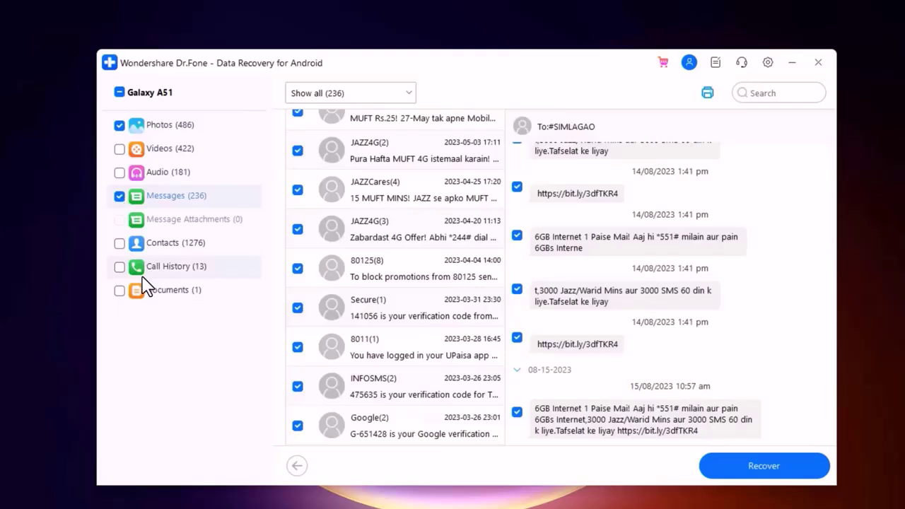
left_click(764, 466)
left_click(593, 318)
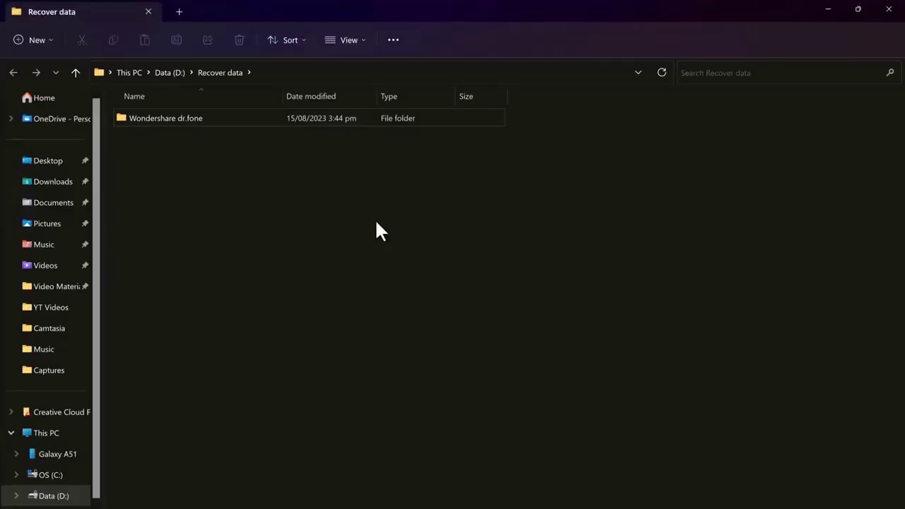
Open Wondershare dr.fone > Galaxy A51 dated folder > Photos and browse the restored images
double_click(161, 120)
double_click(161, 121)
double_click(162, 139)
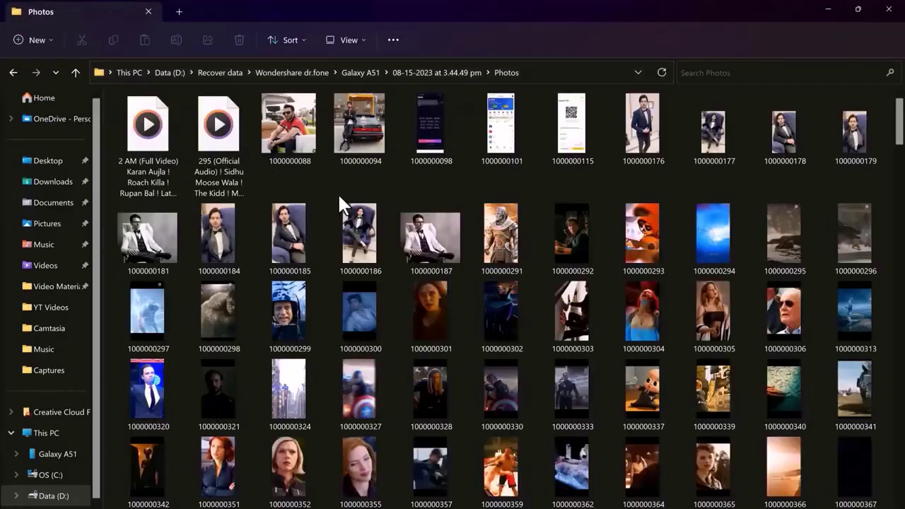
scroll(338, 197, "down", 3)
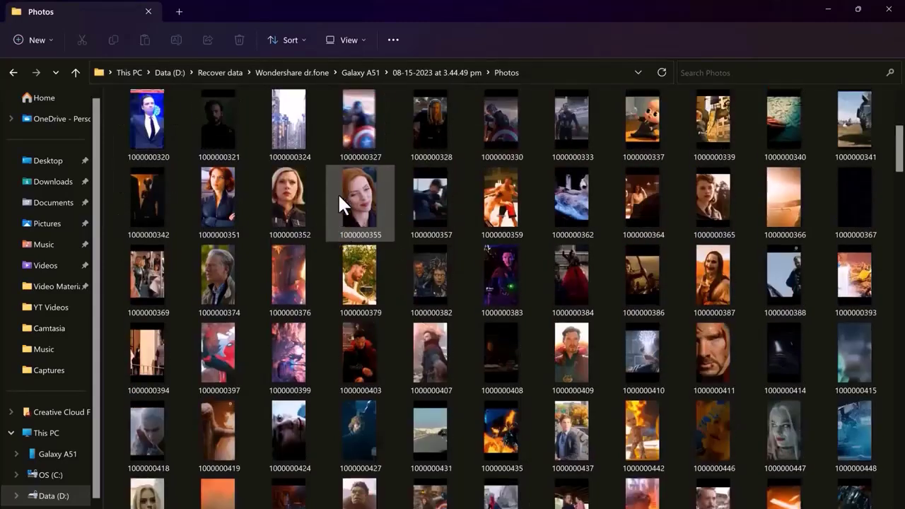
scroll(339, 198, "down", 6)
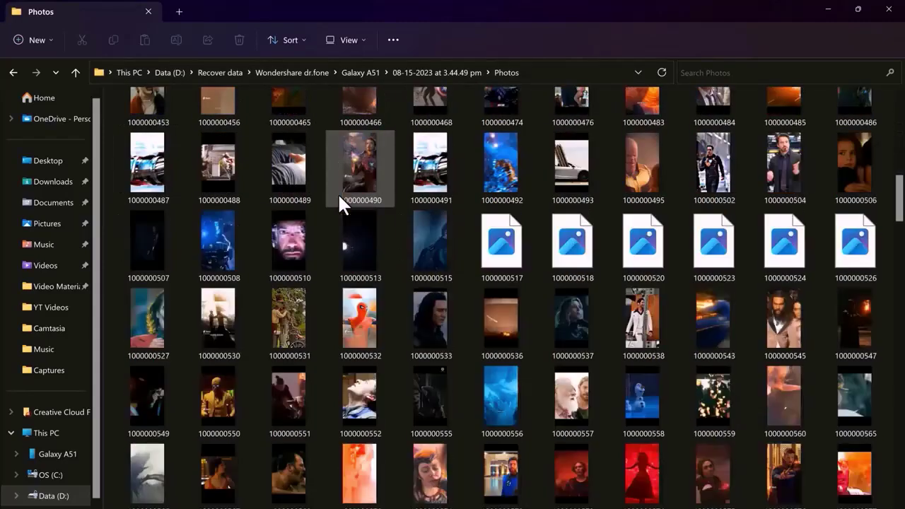
scroll(337, 193, "down", 9)
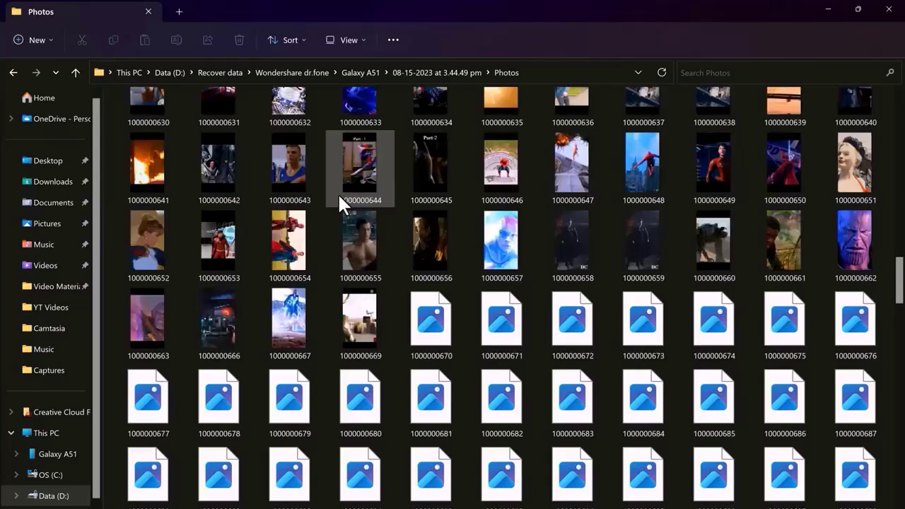
scroll(337, 192, "up", 1)
scroll(337, 192, "up", 8)
scroll(338, 192, "up", 8)
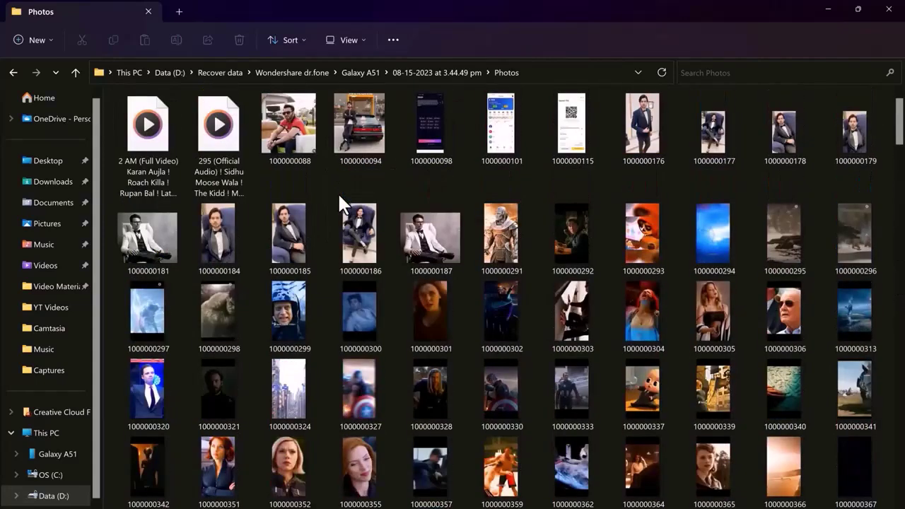